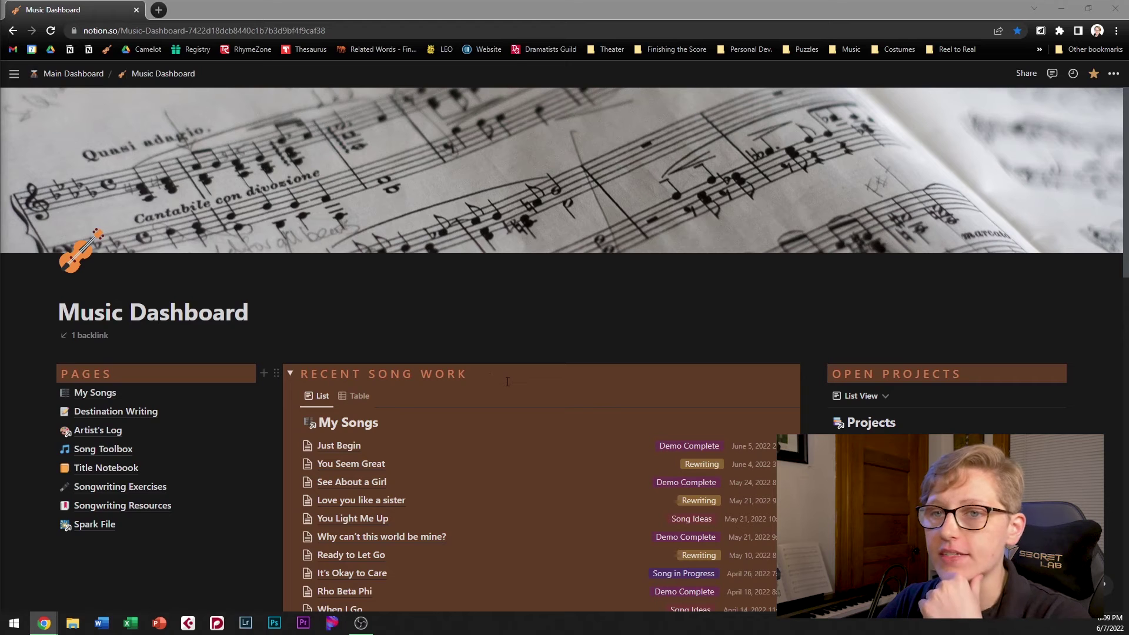
Drag the Write Song? column wider in Destination Writing so its full name shows.
scroll(88, 410, "down", 2)
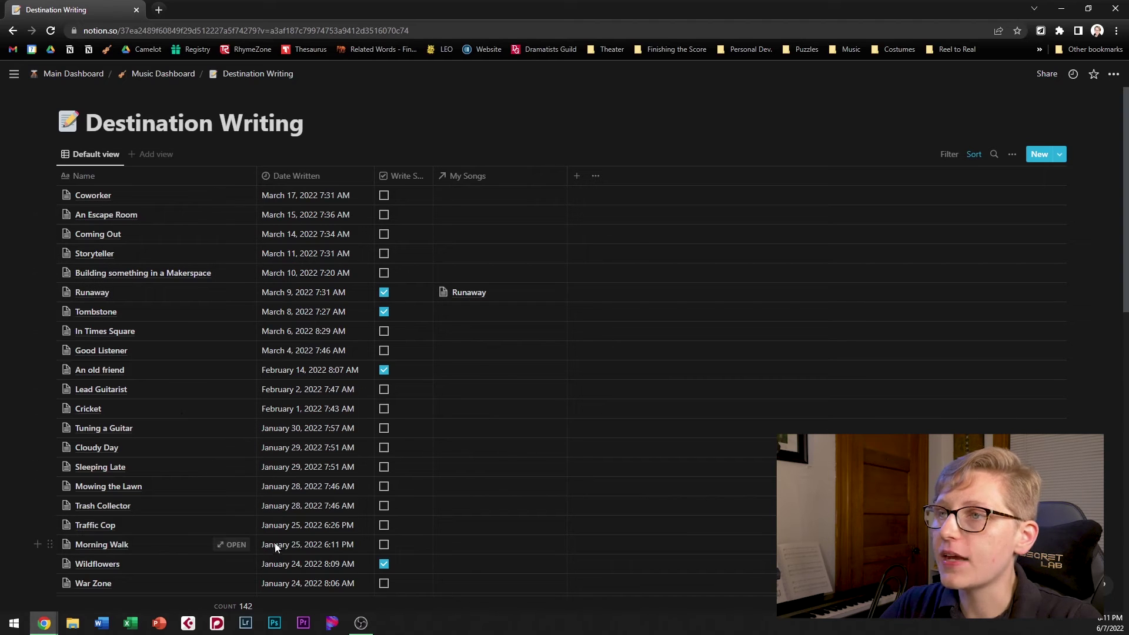
left_click(435, 175)
left_click(435, 156)
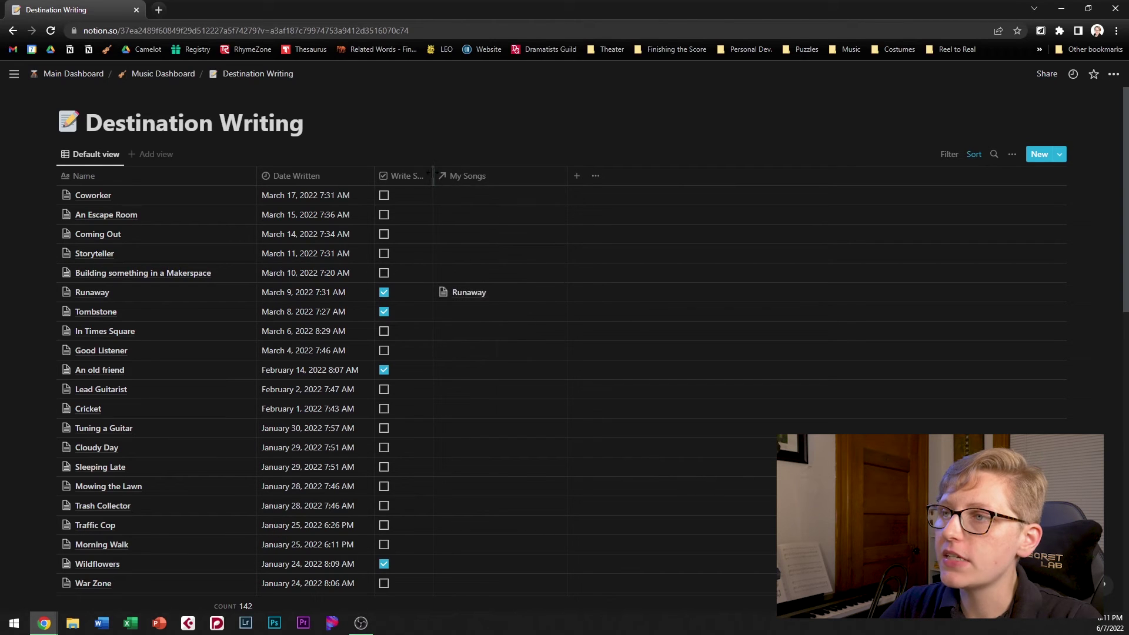
left_click_drag(433, 175, 460, 176)
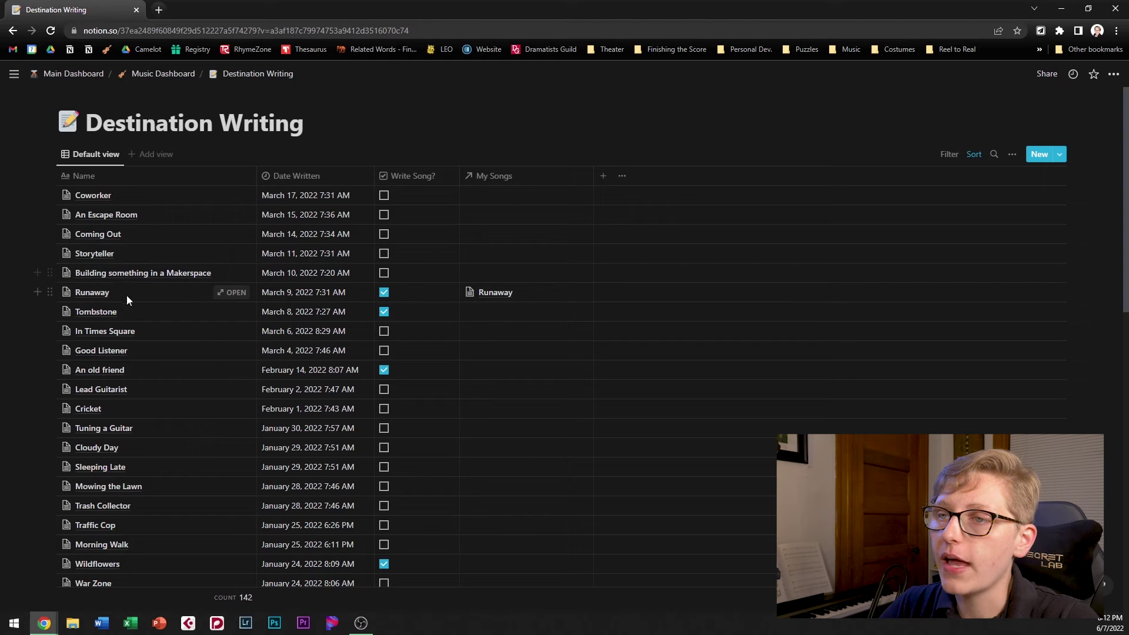
Check the My Songs column options, then start a new Destination Writing entry.
left_click(509, 183)
left_click(492, 444)
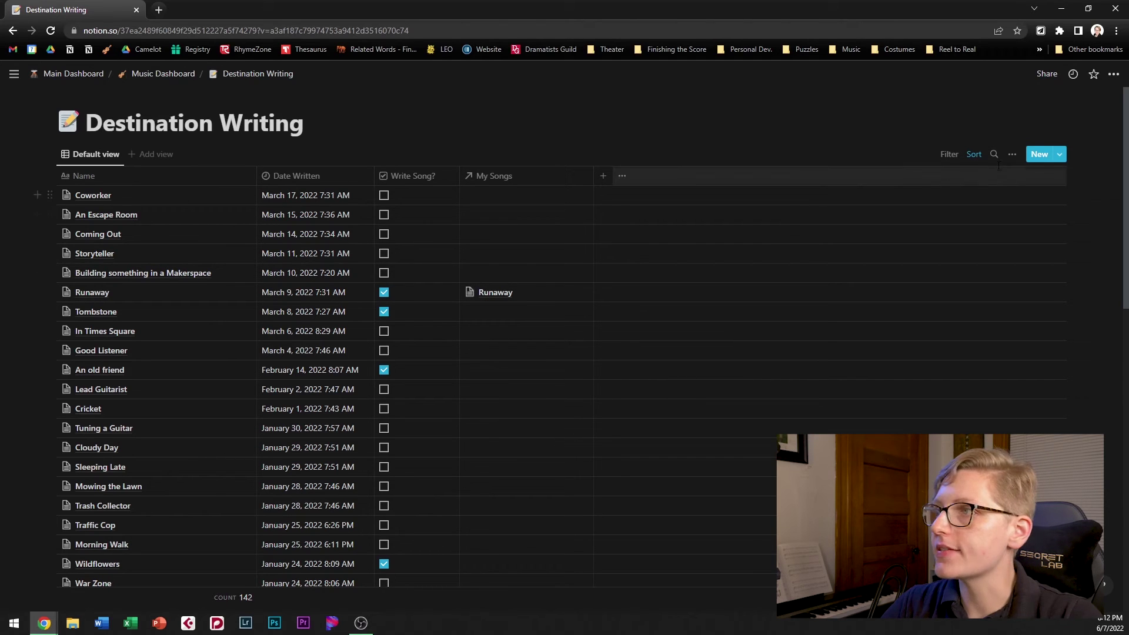
left_click(1037, 154)
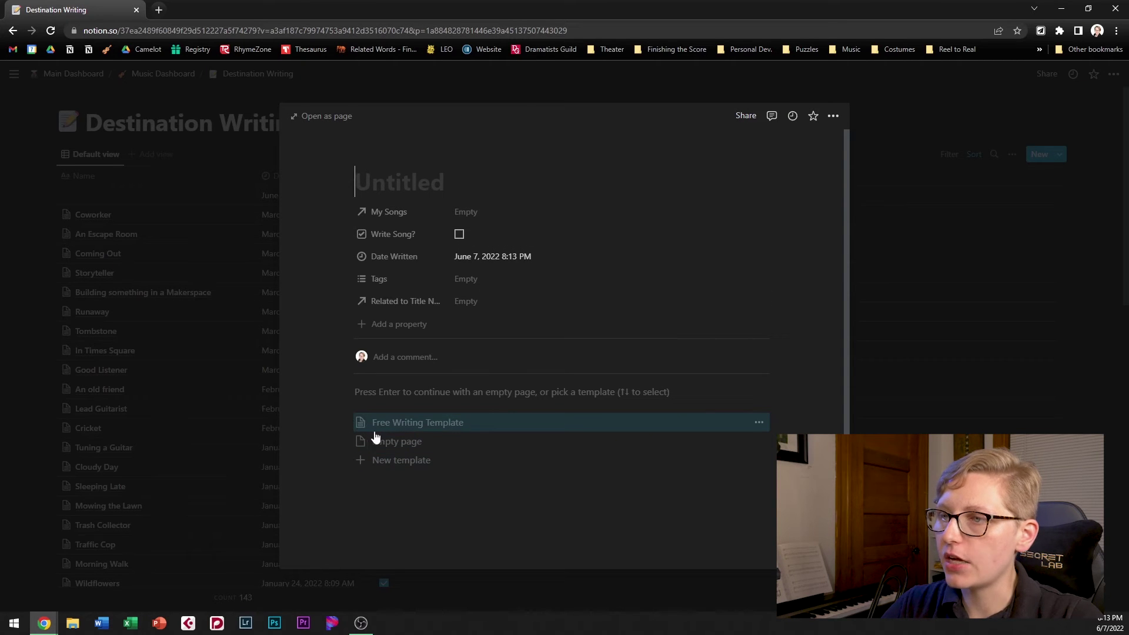
Apply the Free Writing Template to the new Destination Writing page.
left_click(430, 427)
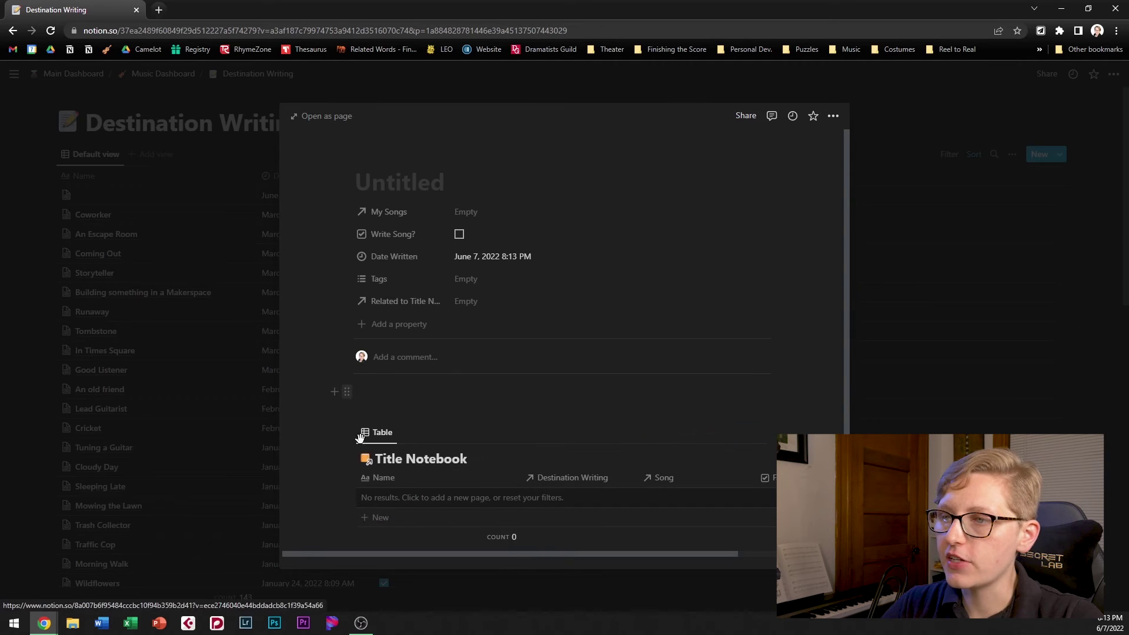
scroll(359, 437, "down", 1)
left_click(383, 355)
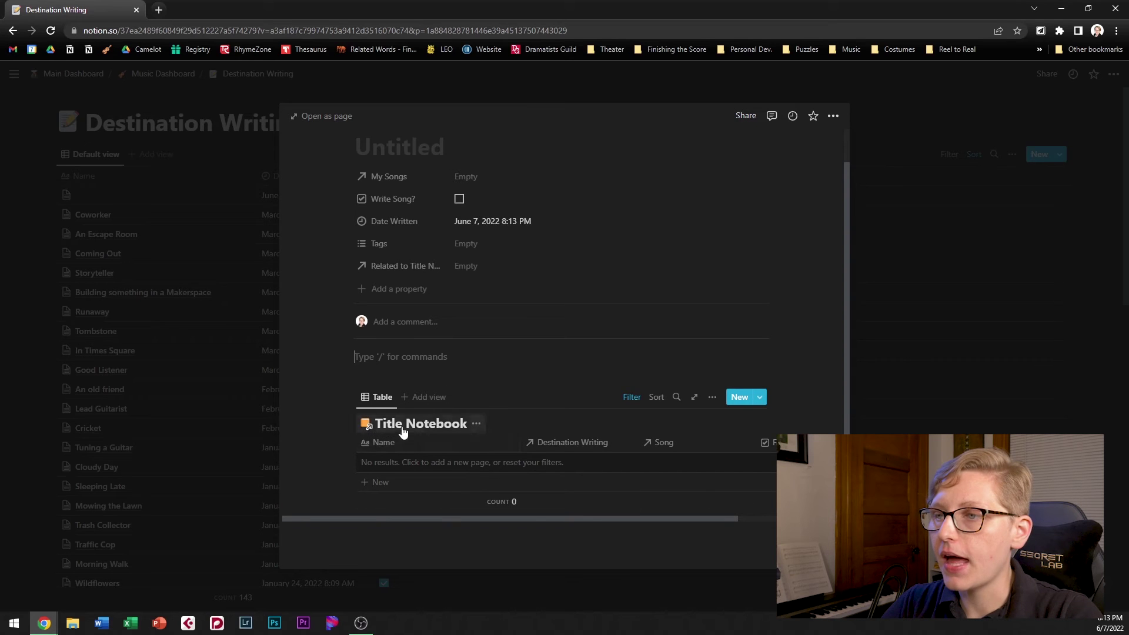
Add Title 1 and Title 2 rows to the linked Title Notebook table, then open it in full.
left_click(392, 463)
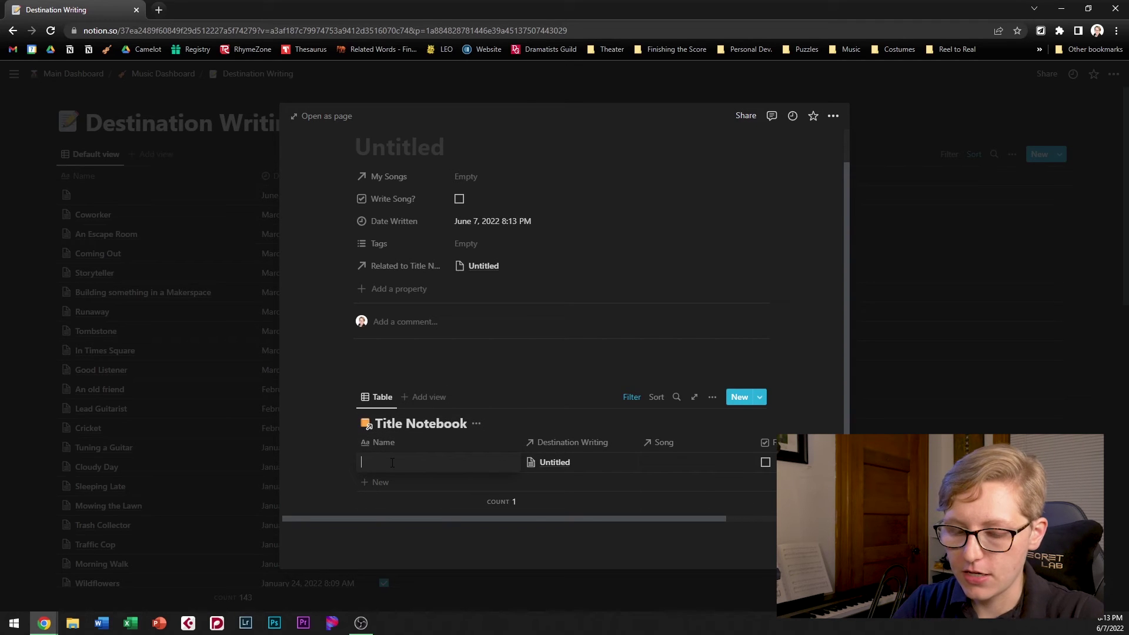
type("Title 1")
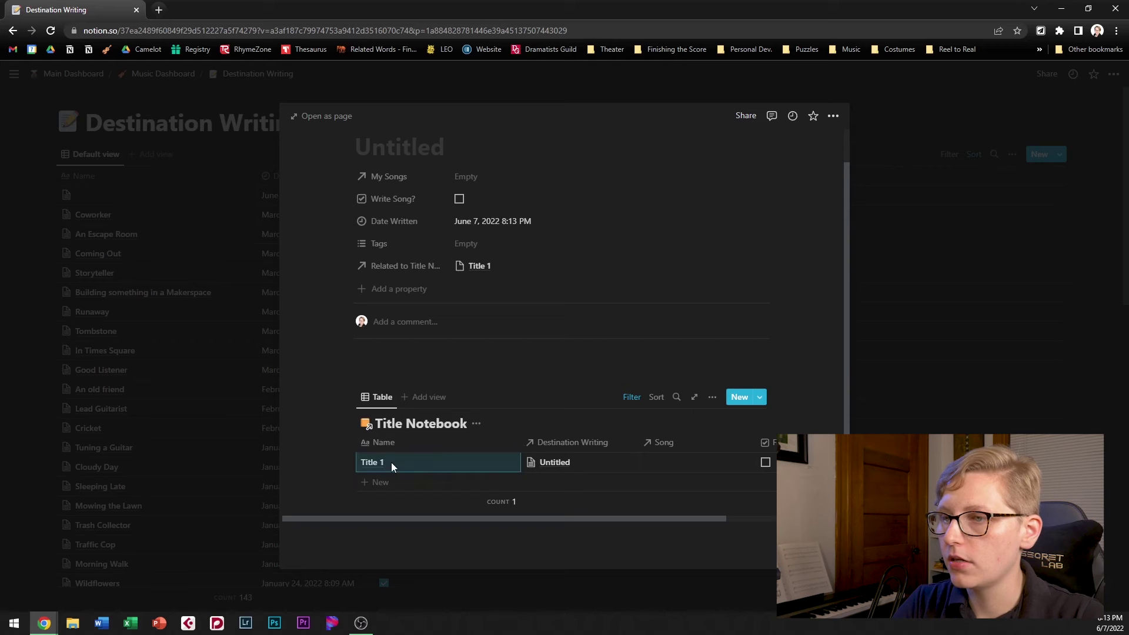
key("Return")
type("Title 2")
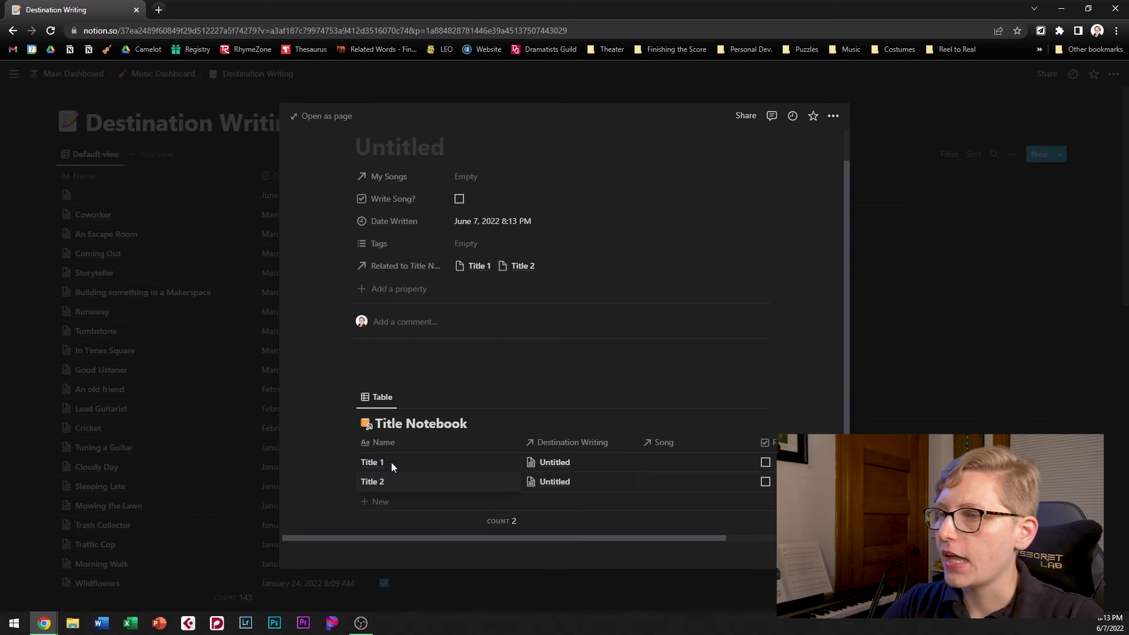
key("Escape")
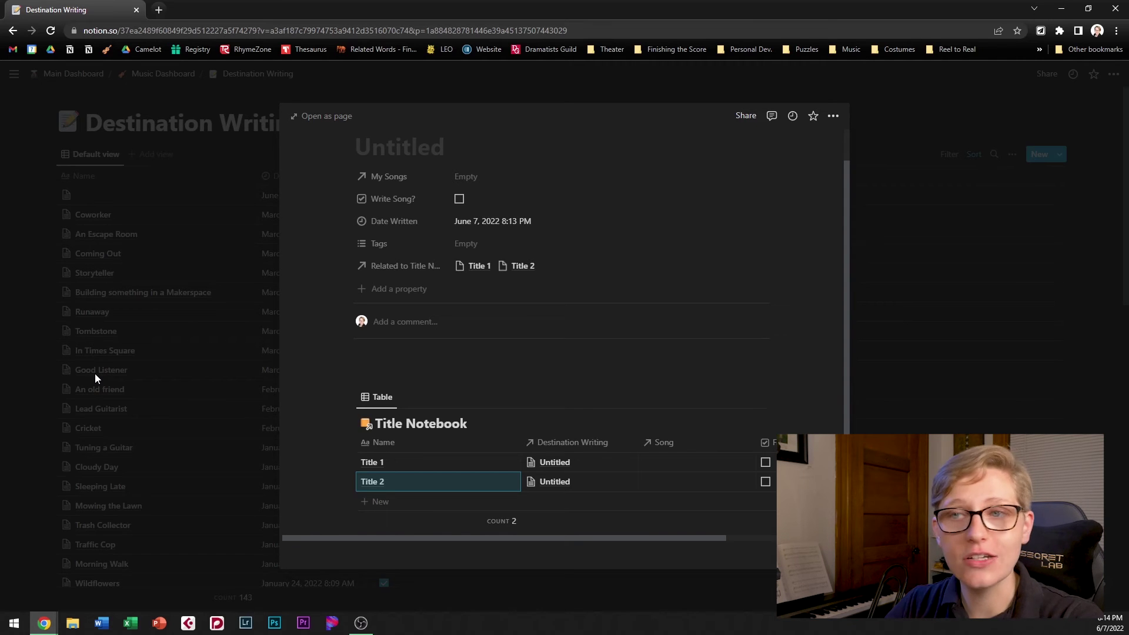
left_click(403, 423)
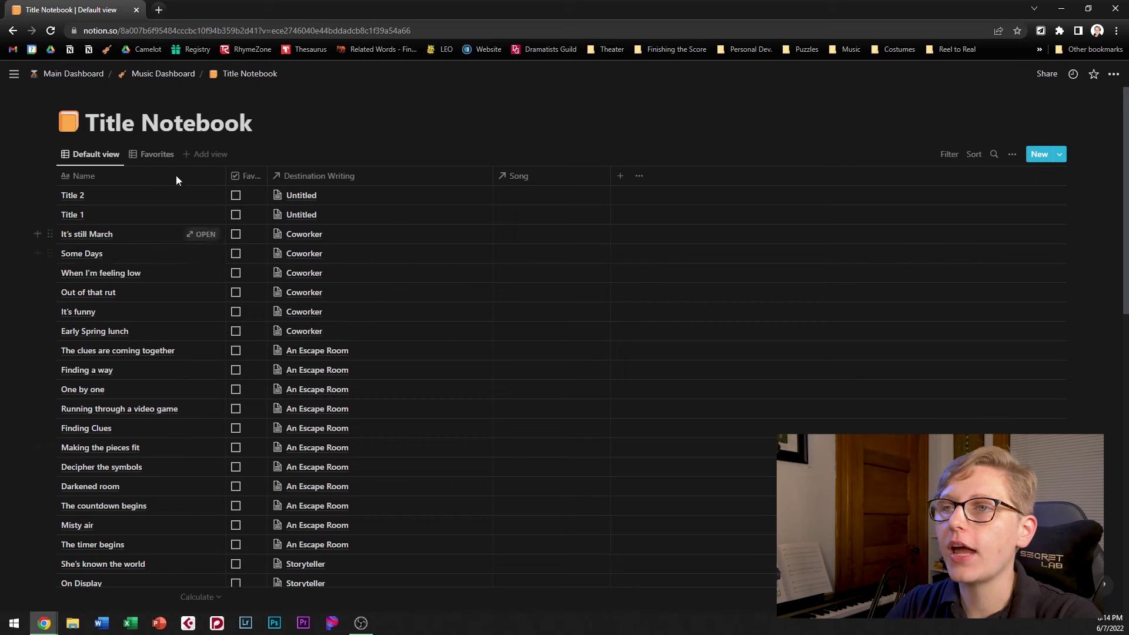
Add a 'Woohooooo' title to Title Notebook, return to the Music Dashboard, and open Song Toolbox.
left_click(1040, 155)
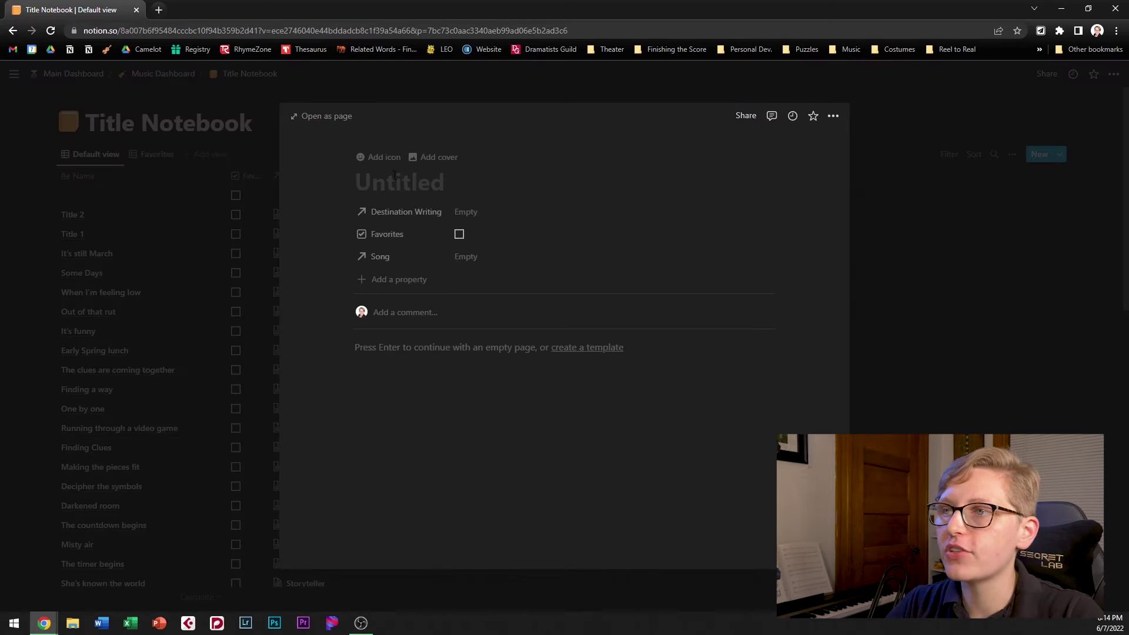
type("Woohooooo")
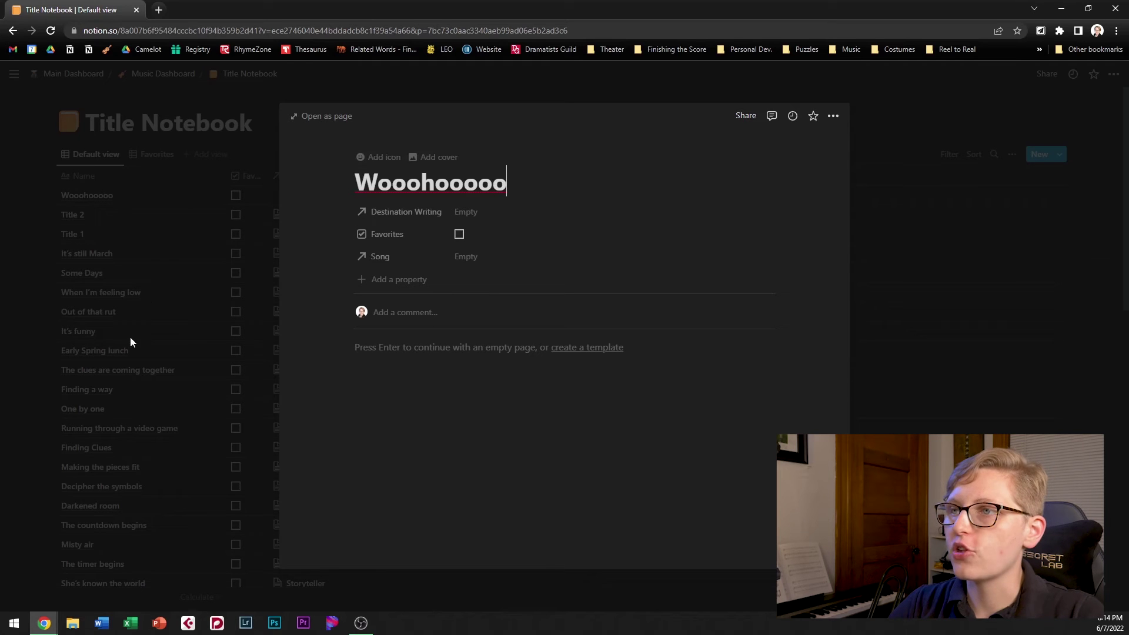
left_click(131, 338)
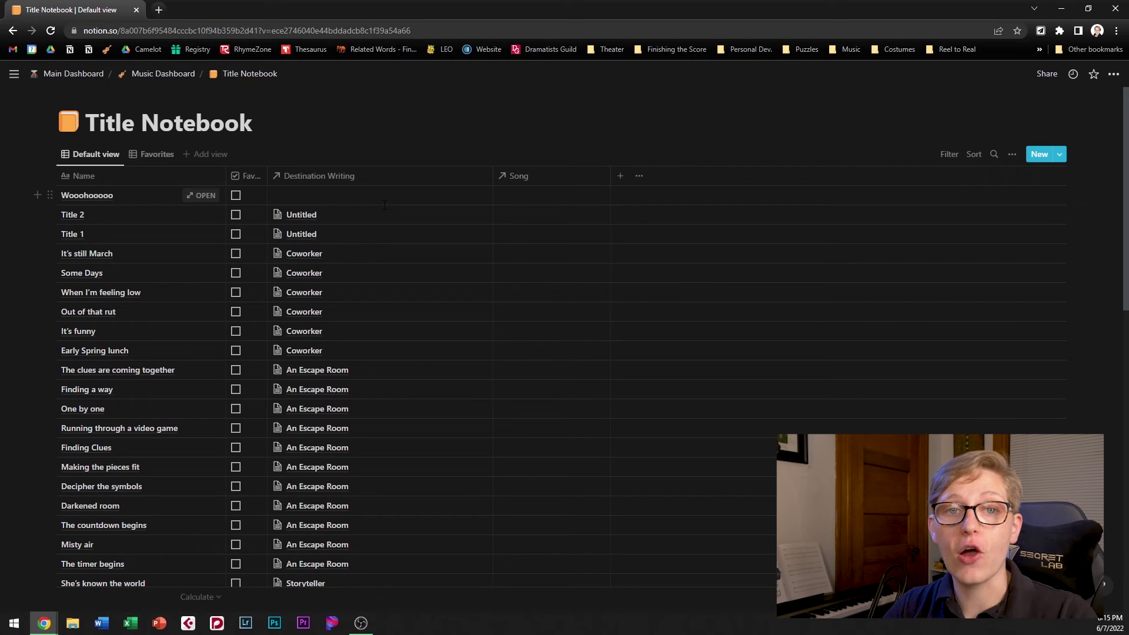
key("alt+Left")
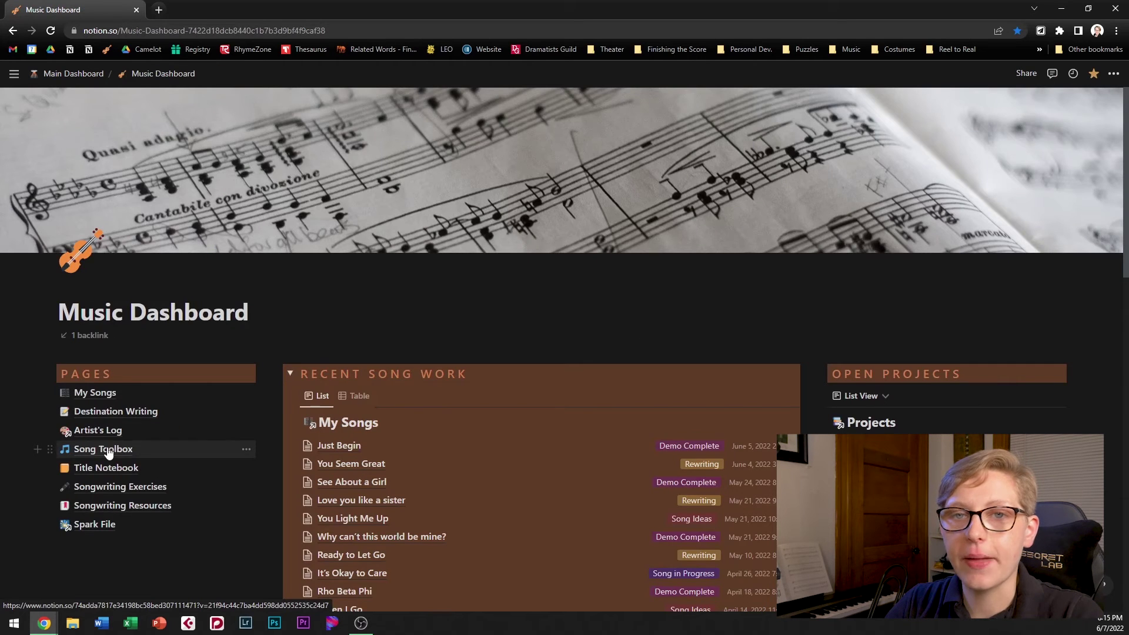
left_click(107, 451)
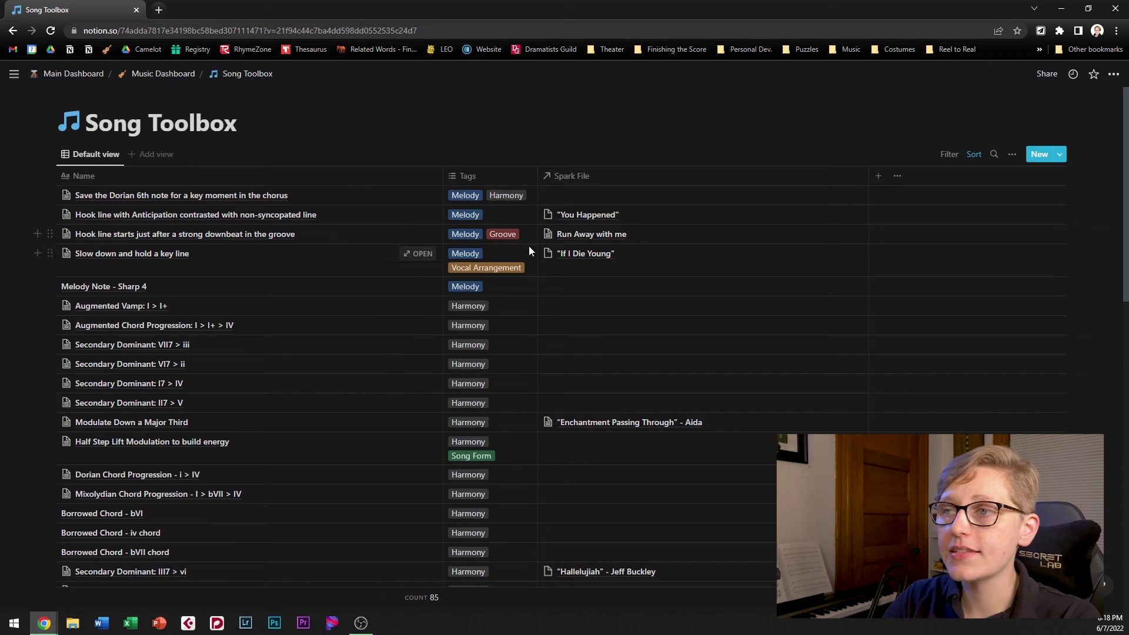
Preview the strong-downbeat hook line technique page in Song Toolbox, then close it.
left_click(409, 236)
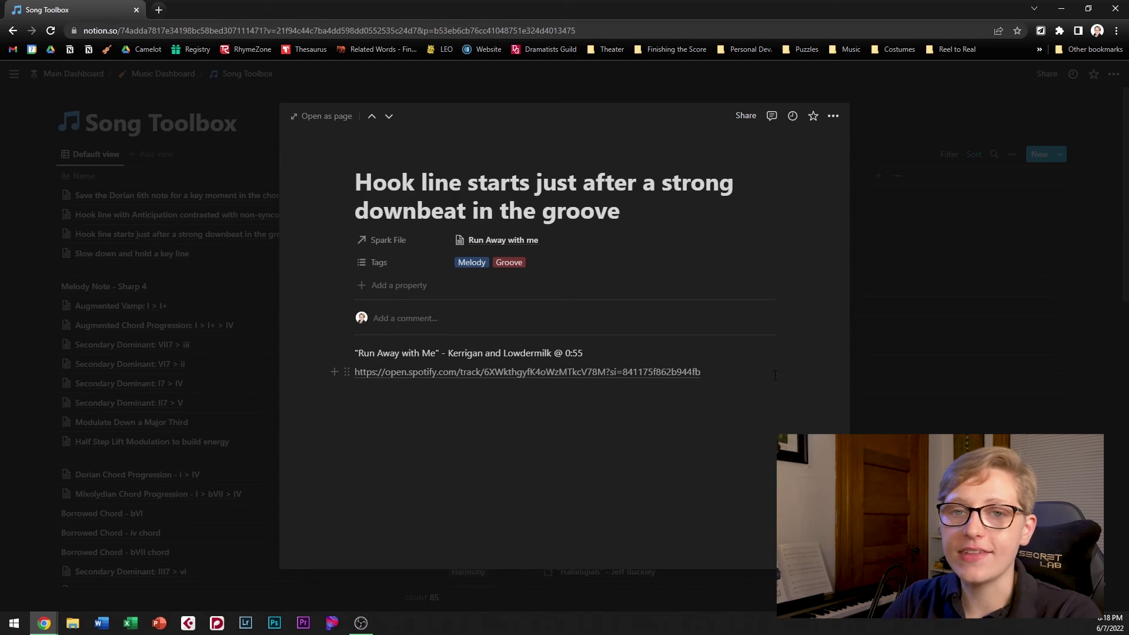
mouse_move(382, 387)
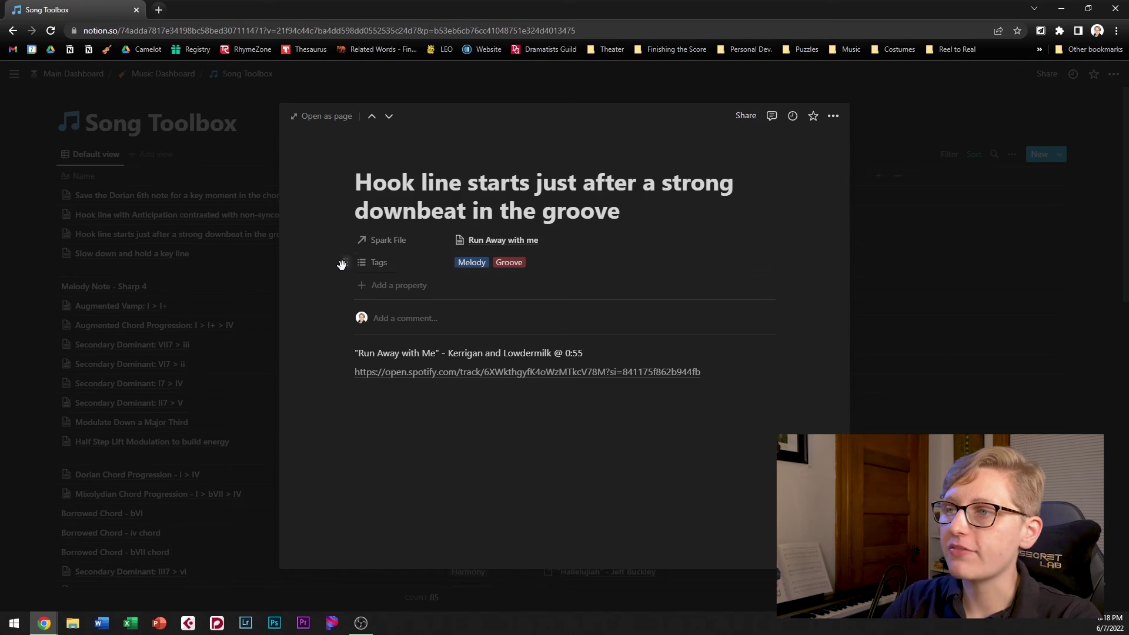
left_click(216, 274)
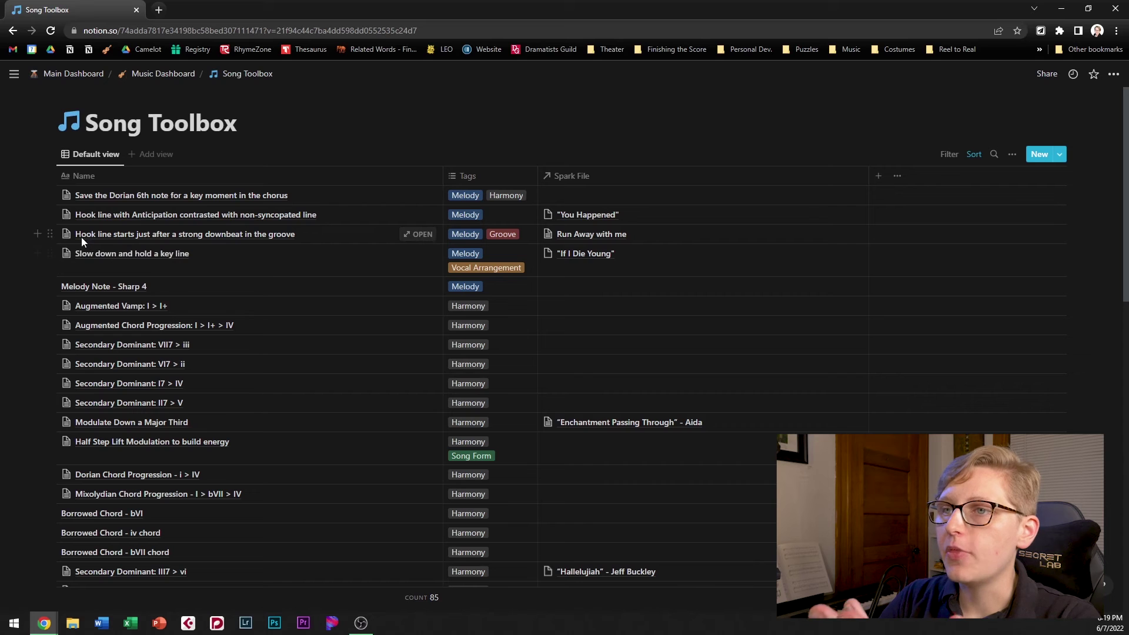
left_click(418, 235)
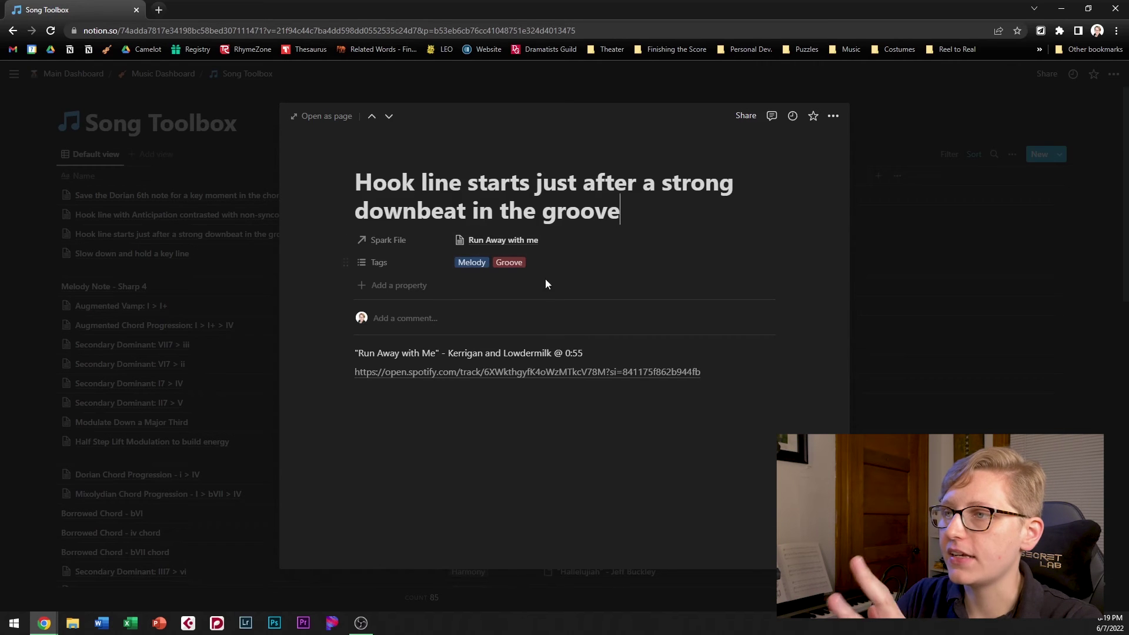
left_click(160, 216)
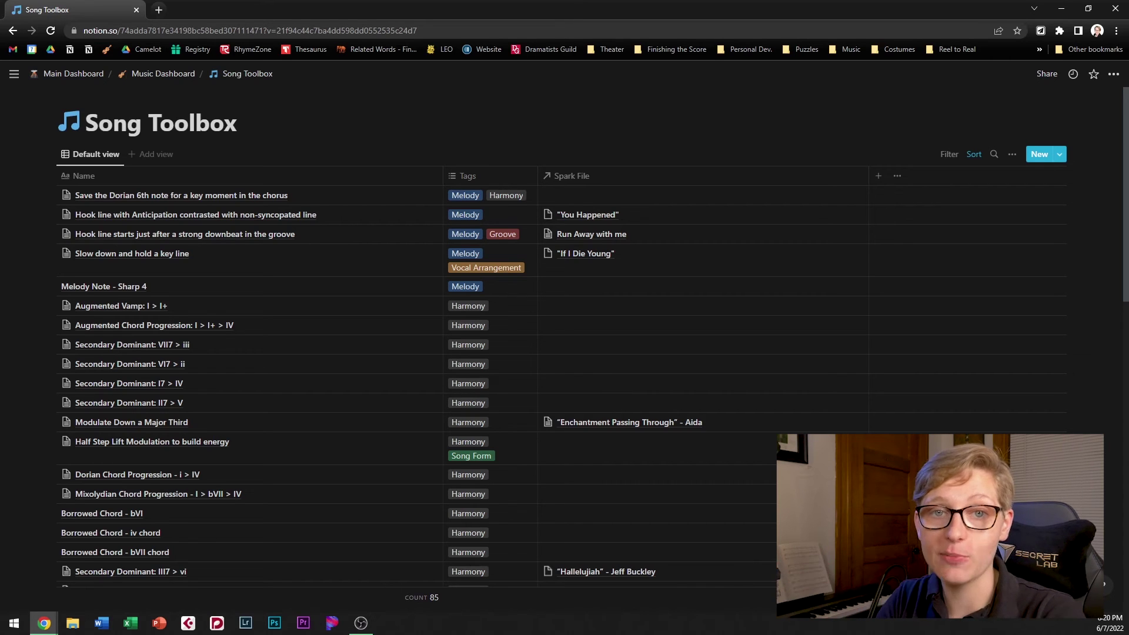
key("alt+Left")
scroll(182, 320, "down", 3)
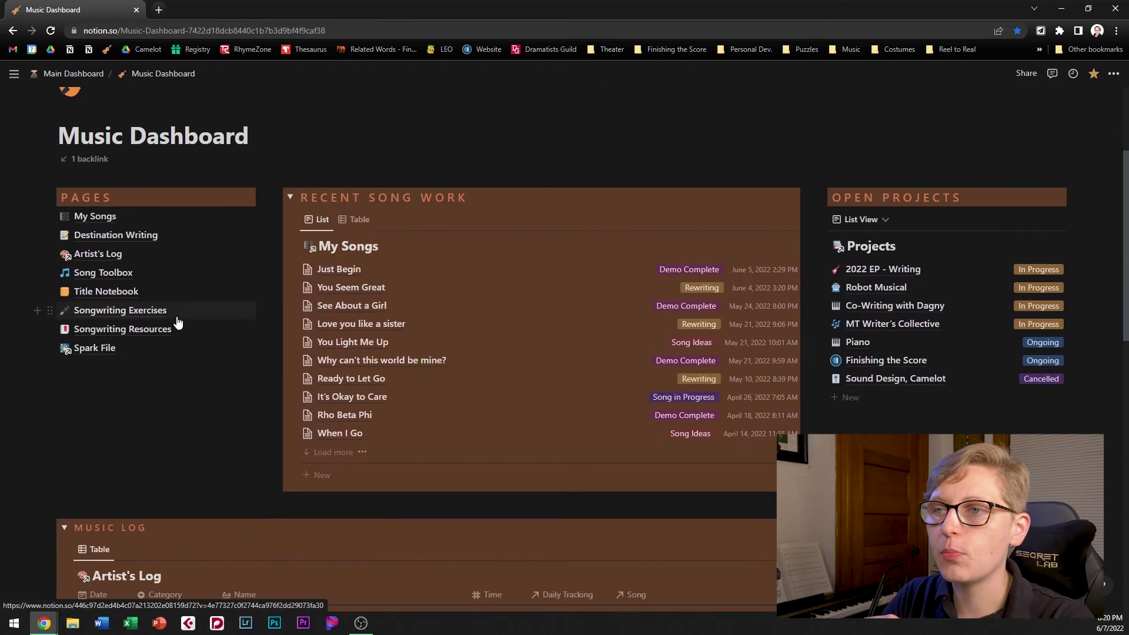
left_click(135, 318)
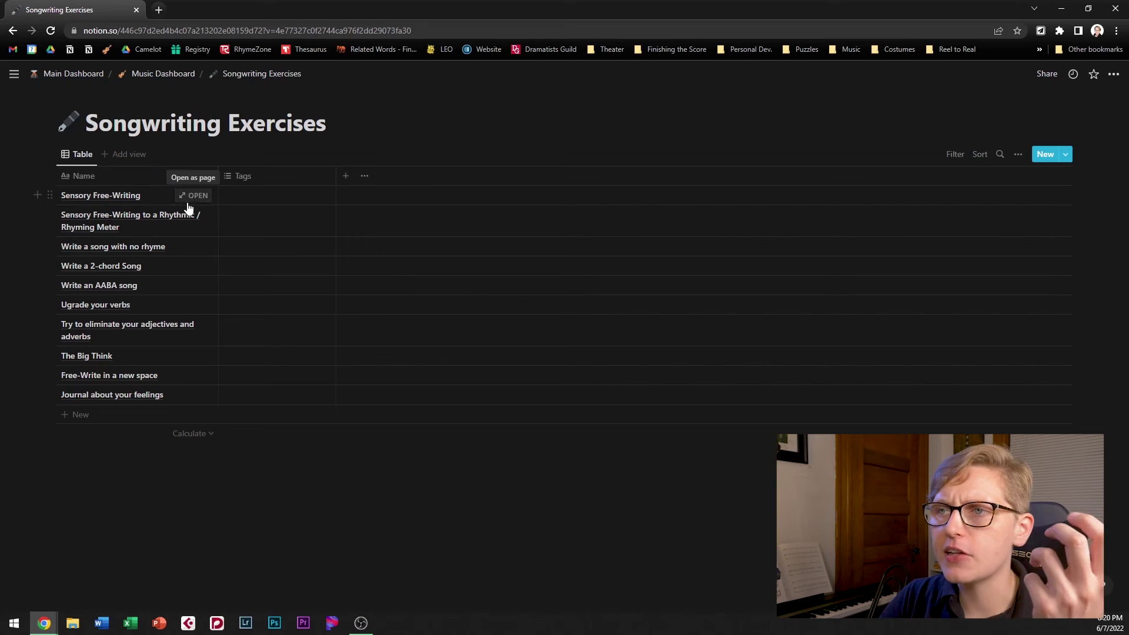
left_click(95, 195)
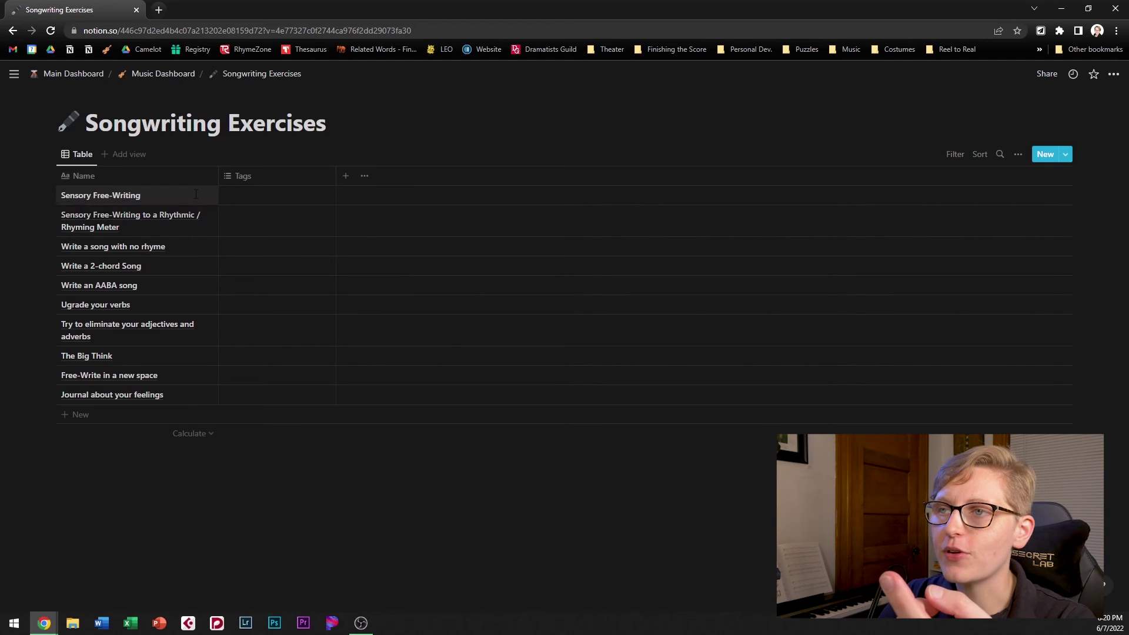
key("Escape")
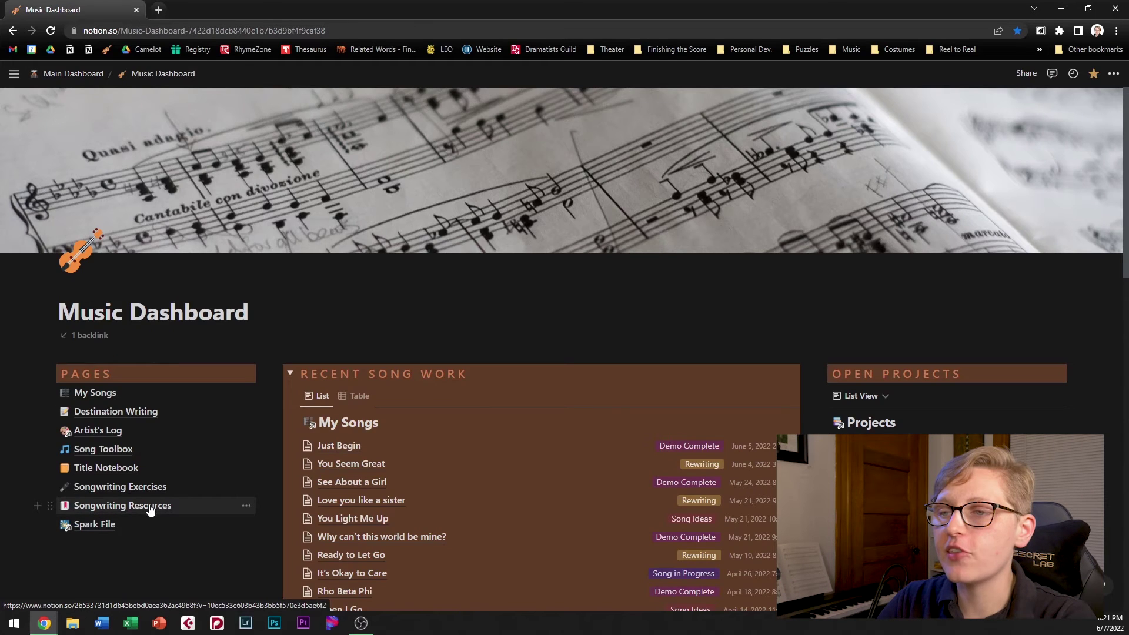
Open Songwriting Resources and browse its books, YouTube channels, classes, websites and software.
left_click(217, 500)
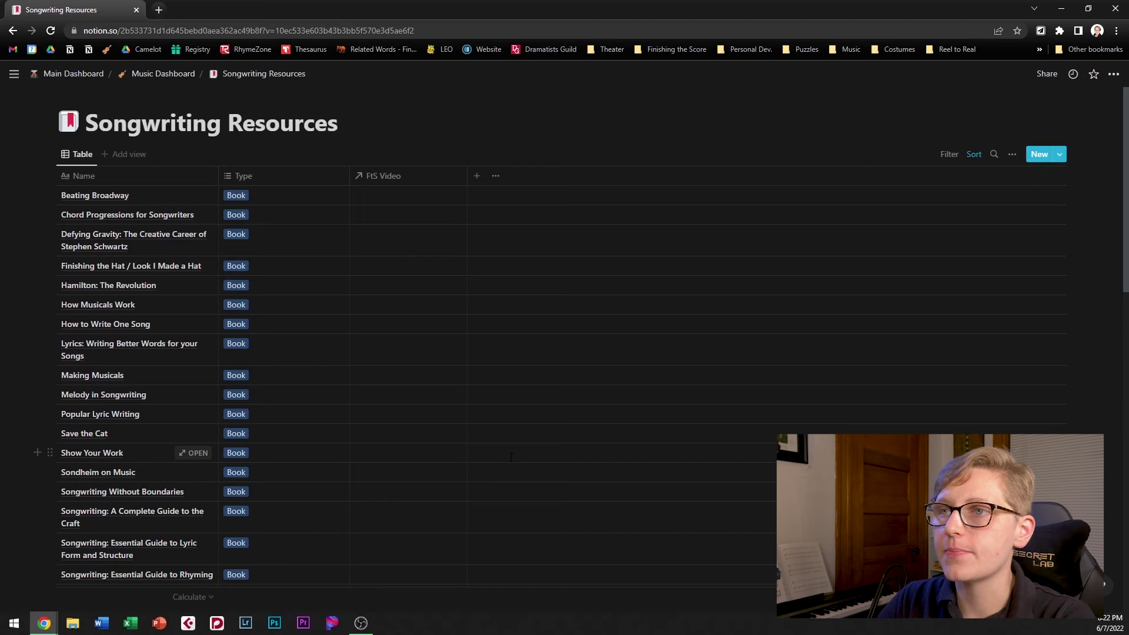
scroll(510, 457, "down", 1)
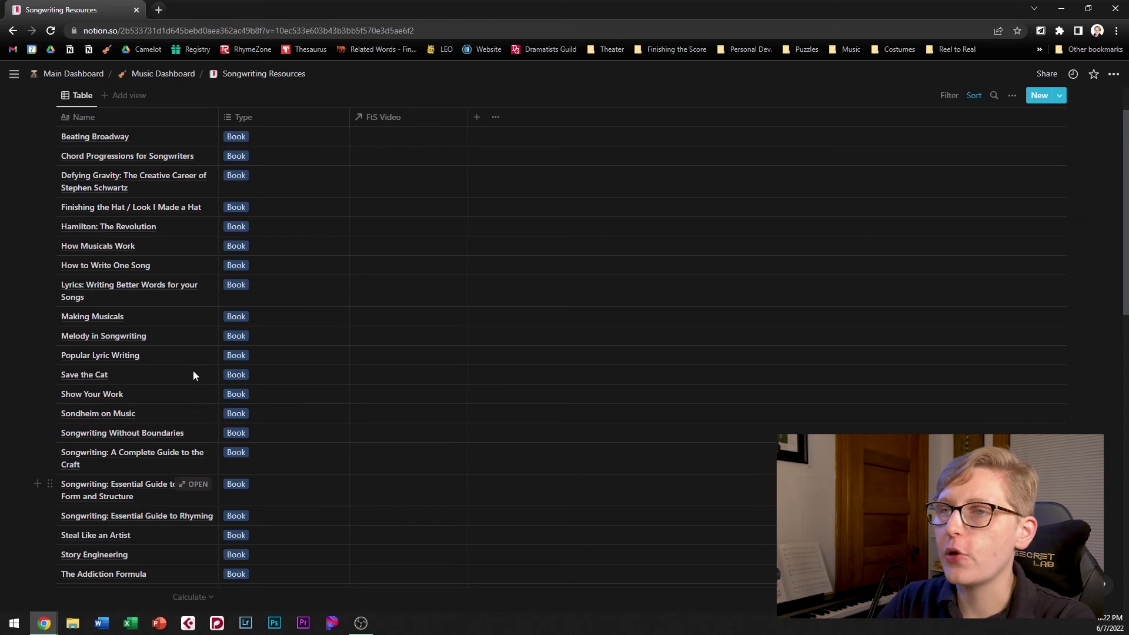
scroll(172, 374, "up", 1)
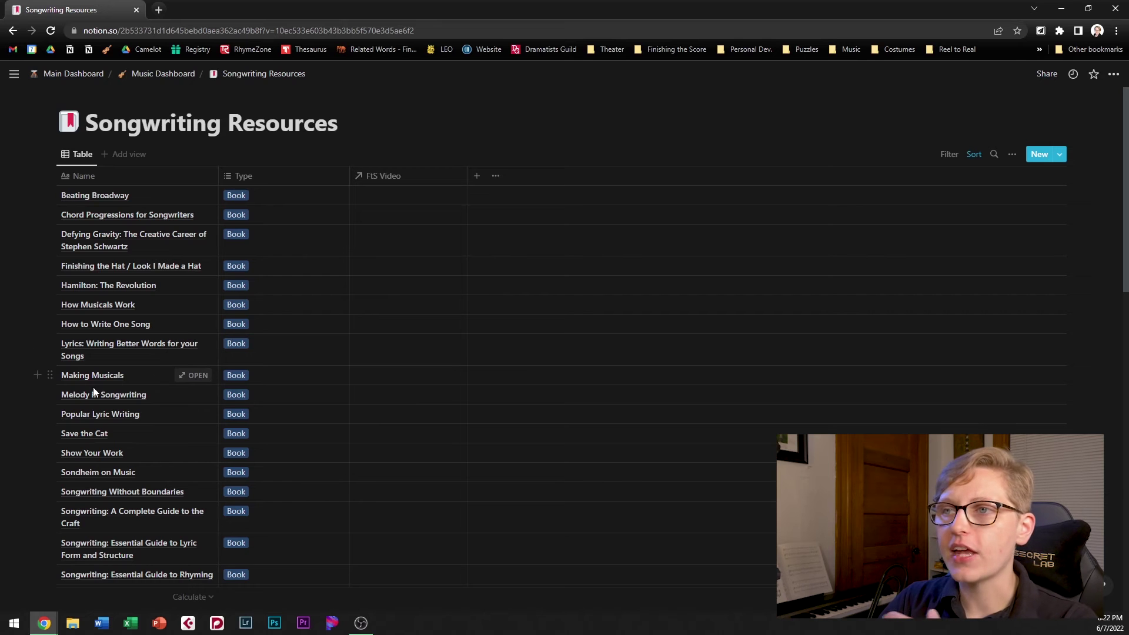
scroll(232, 202, "down", 8)
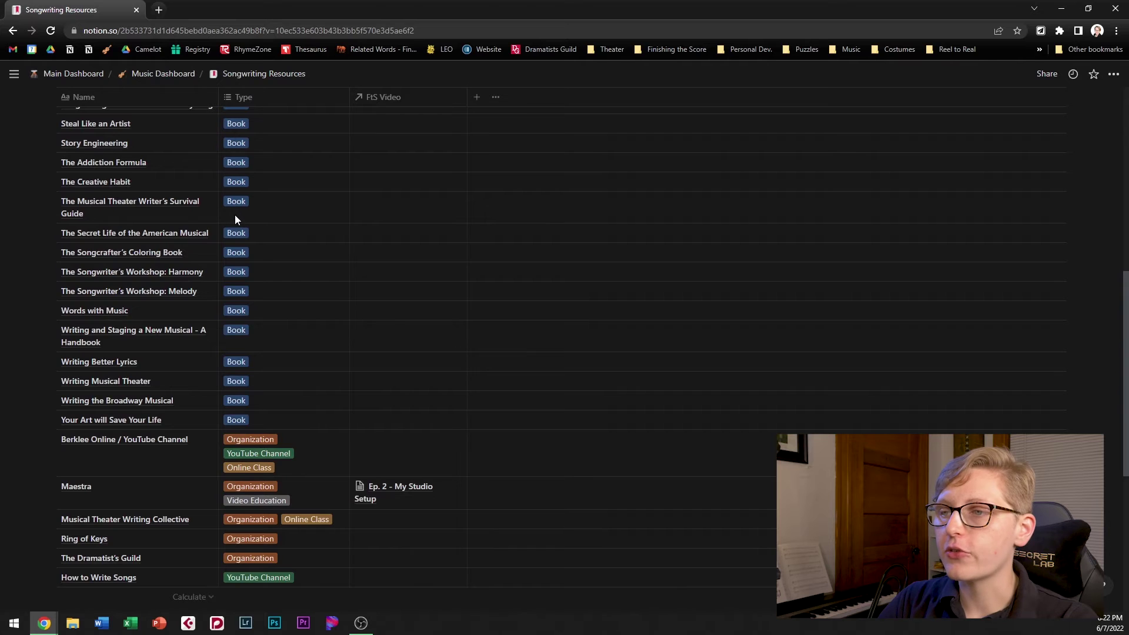
scroll(235, 214, "down", 3)
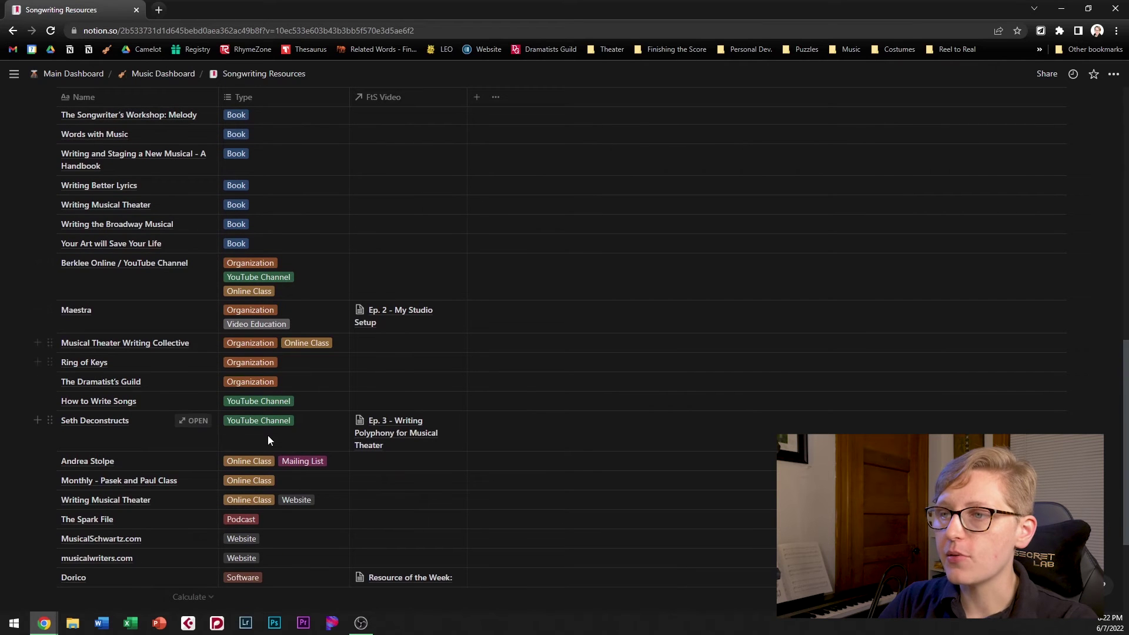
scroll(69, 457, "down", 3)
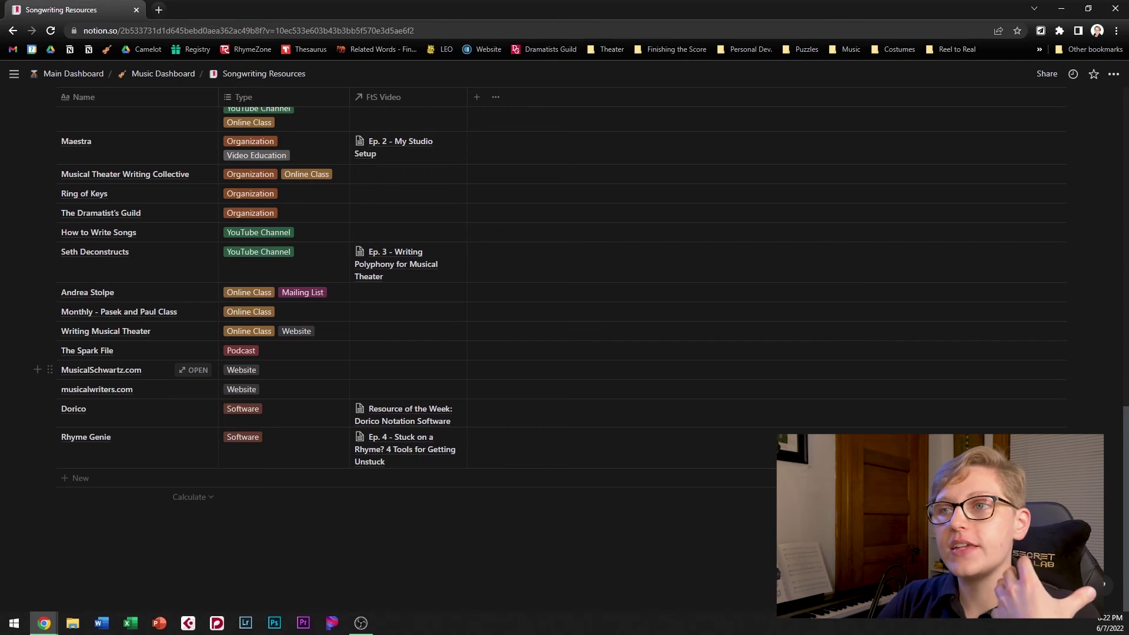
scroll(119, 394, "up", 10)
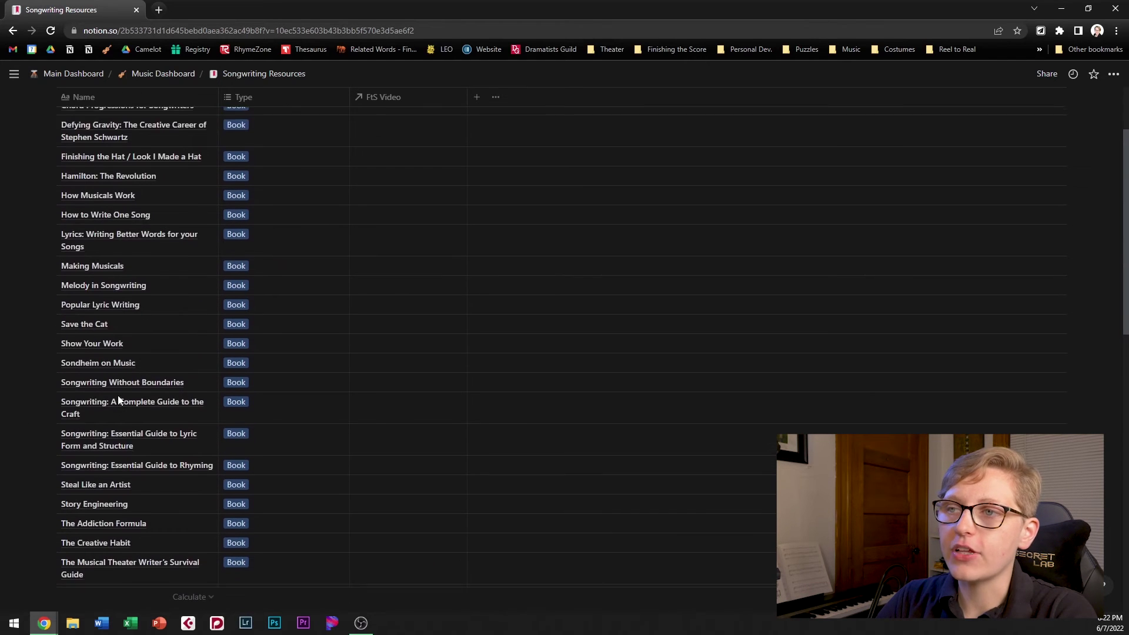
scroll(118, 399, "up", 2)
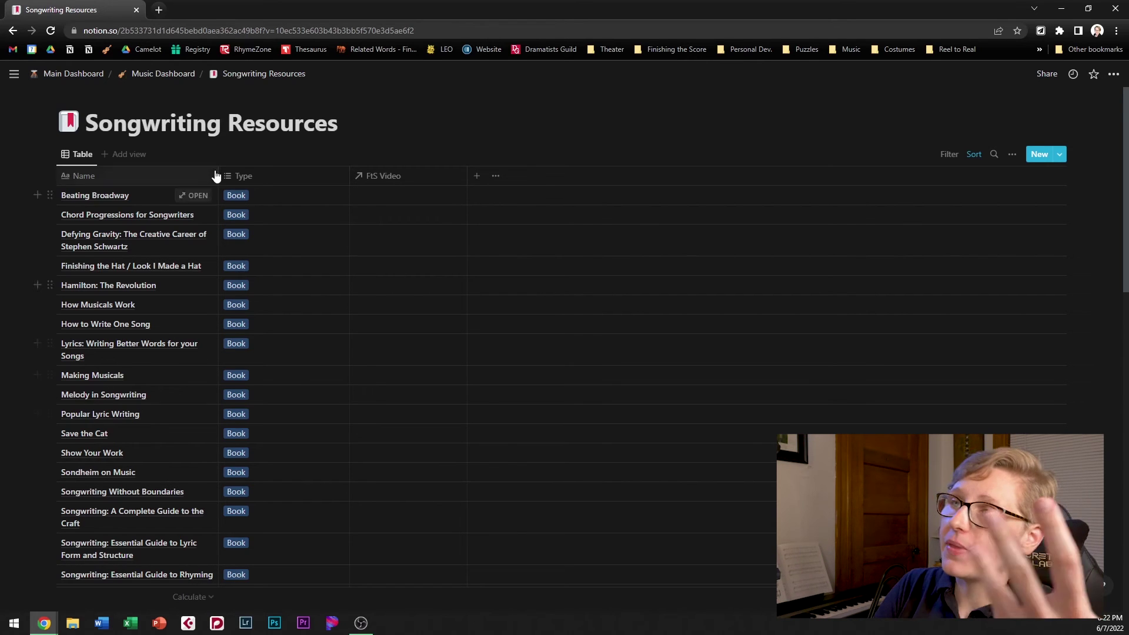
Return to the Music Dashboard through its breadcrumb.
left_click(140, 75)
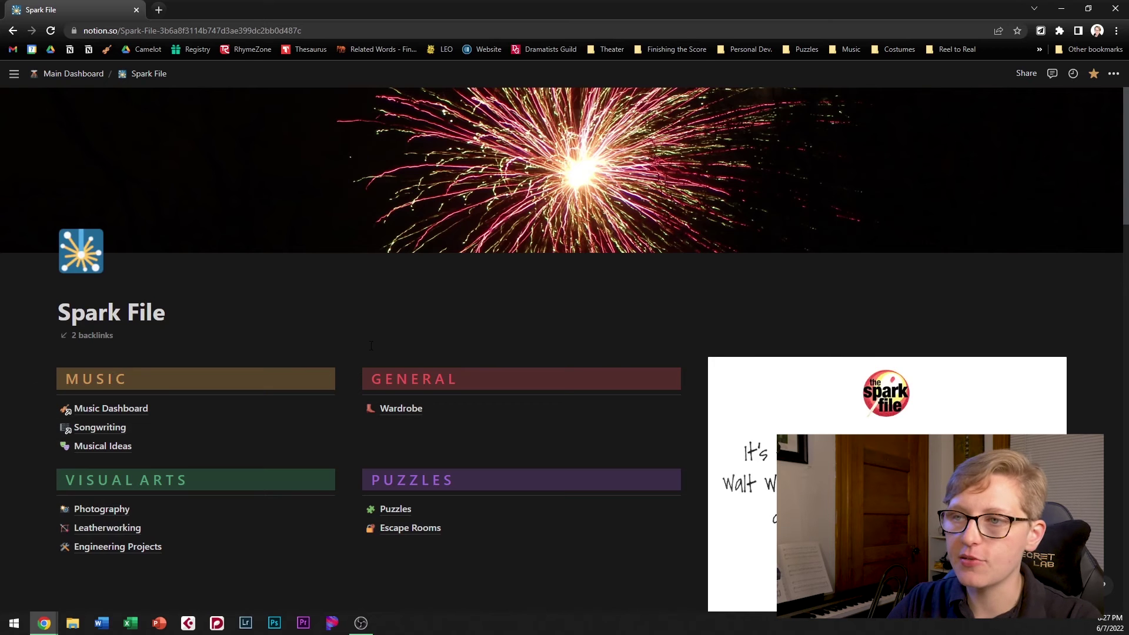
Scroll to the Inspiring Media table and show Hallelujah's linked Song Toolbox entry.
scroll(352, 347, "down", 8)
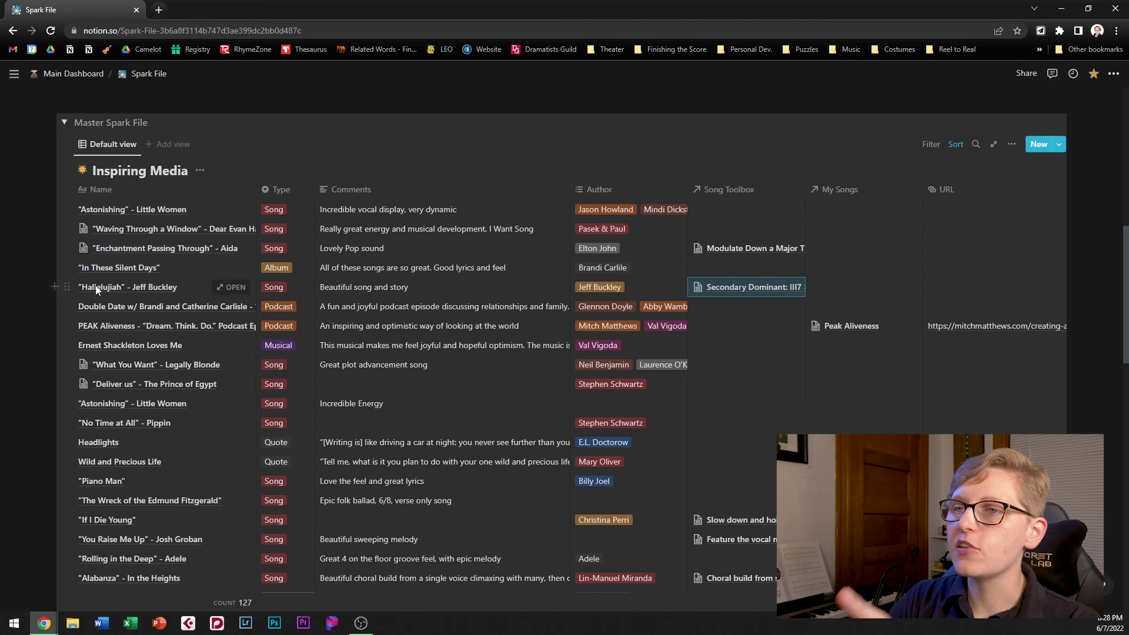
left_click(719, 288)
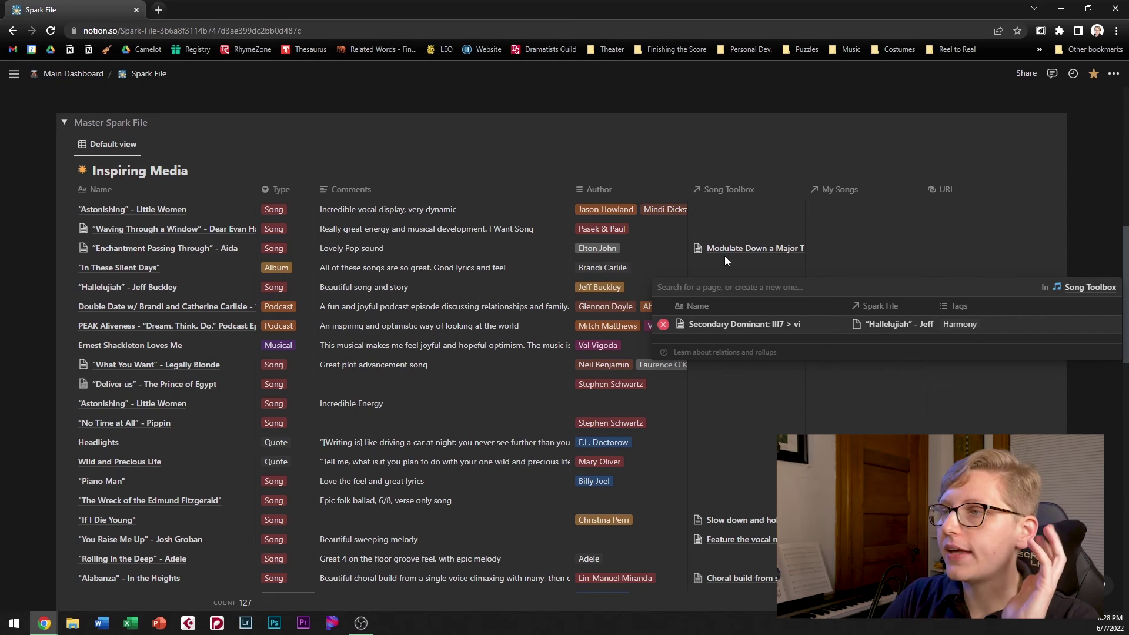
key("Escape")
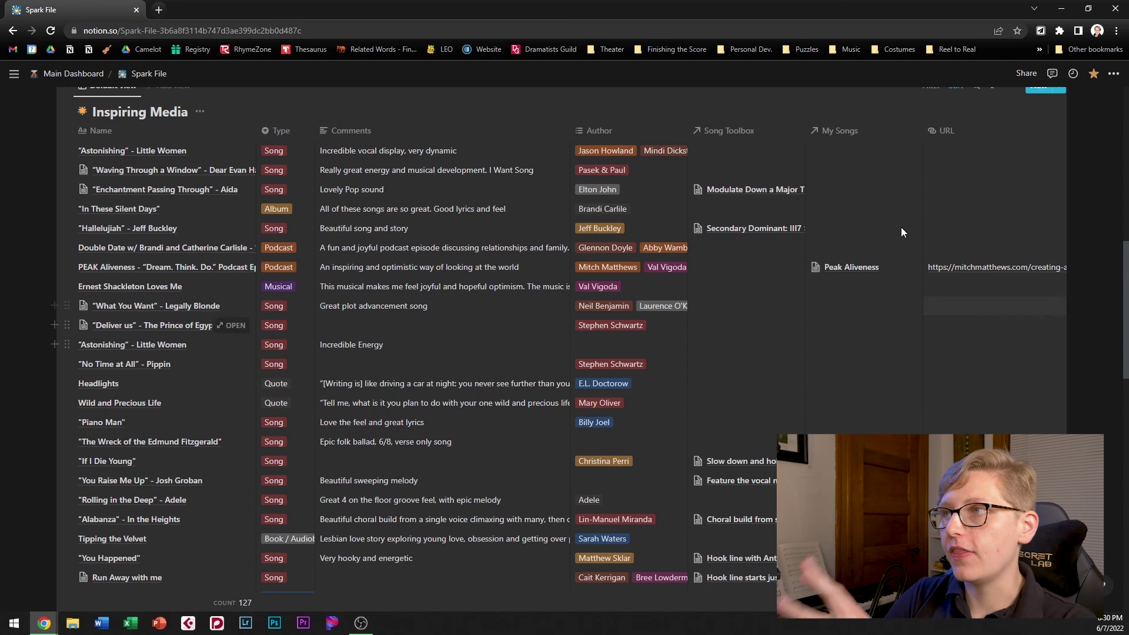
scroll(868, 244, "down", 5)
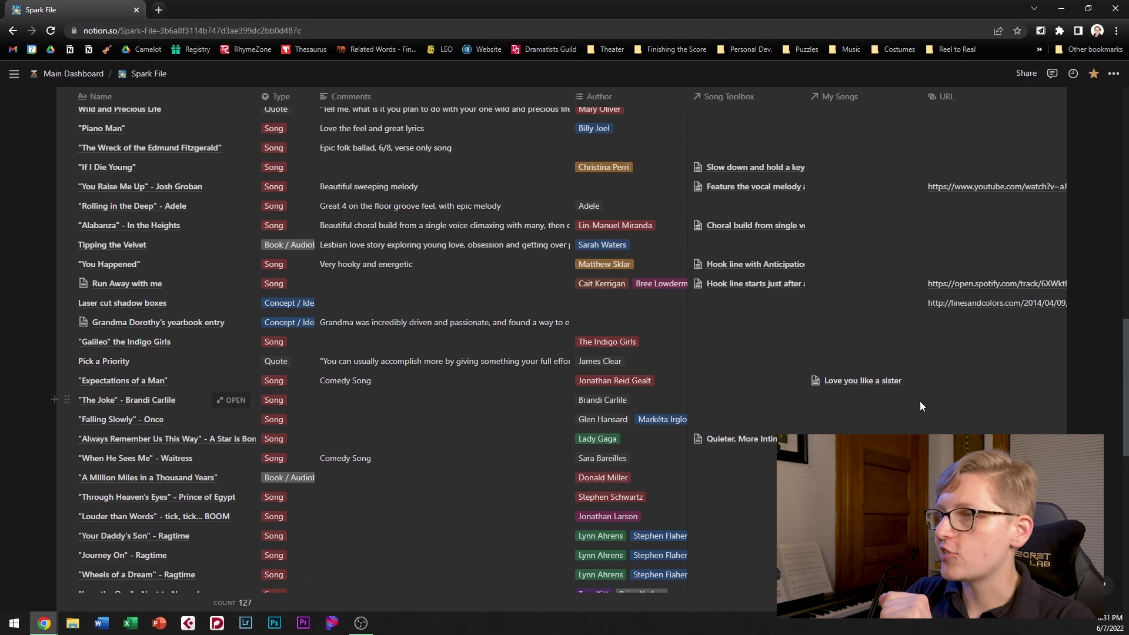
scroll(171, 179, "up", 8)
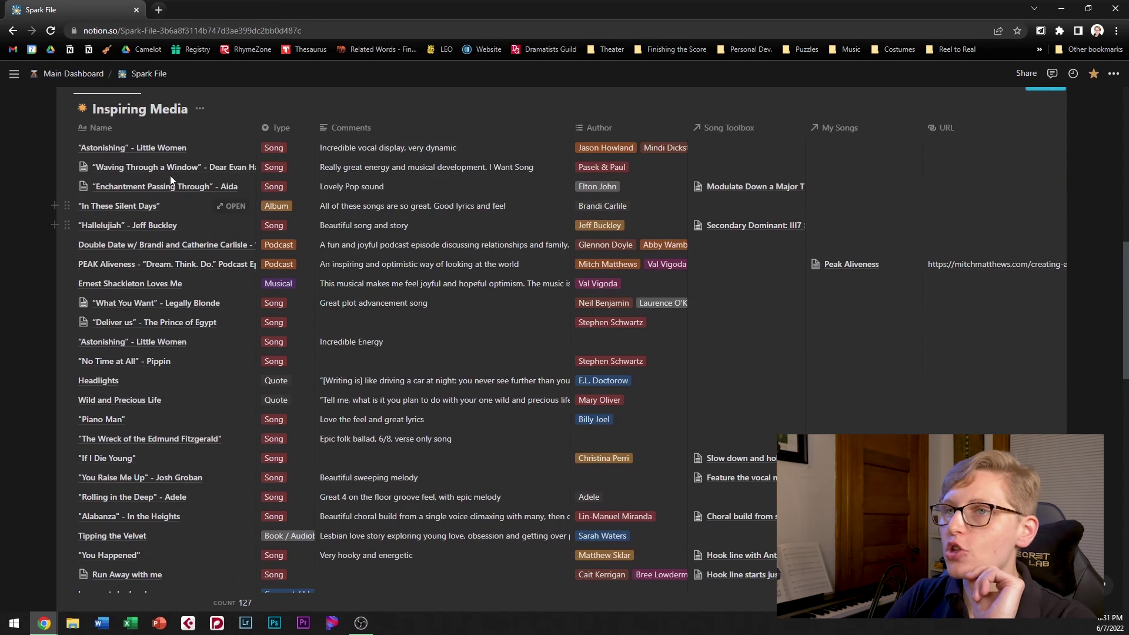
scroll(60, 182, "down", 2)
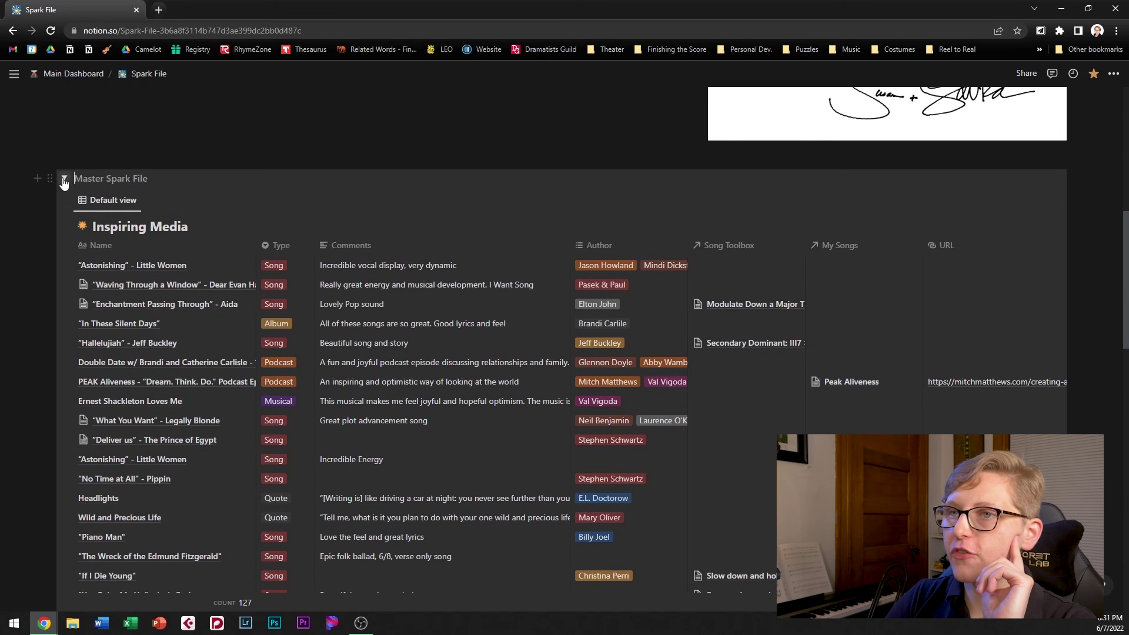
left_click(65, 180)
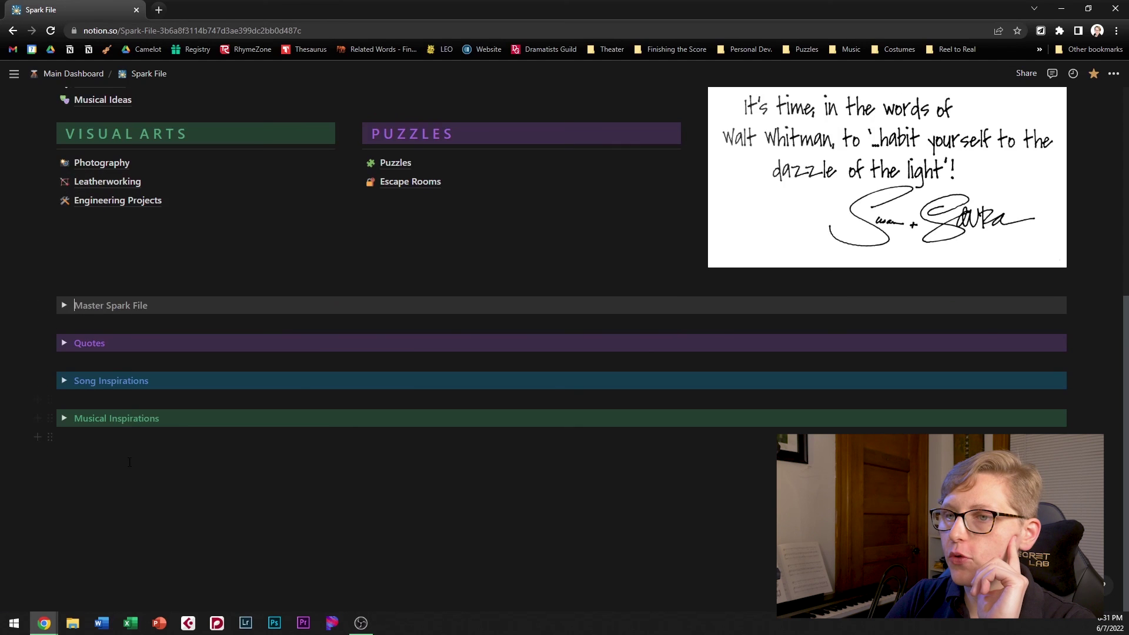
Expand the Quotes section and scroll down to its 26-entry table of quotes.
left_click(63, 342)
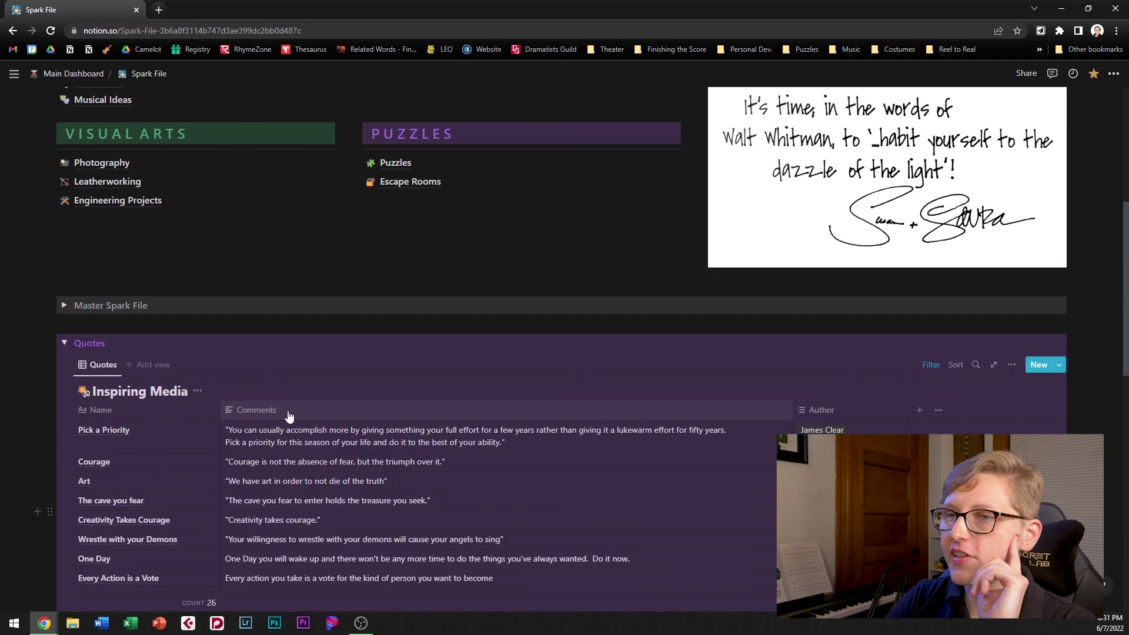
scroll(287, 412, "down", 5)
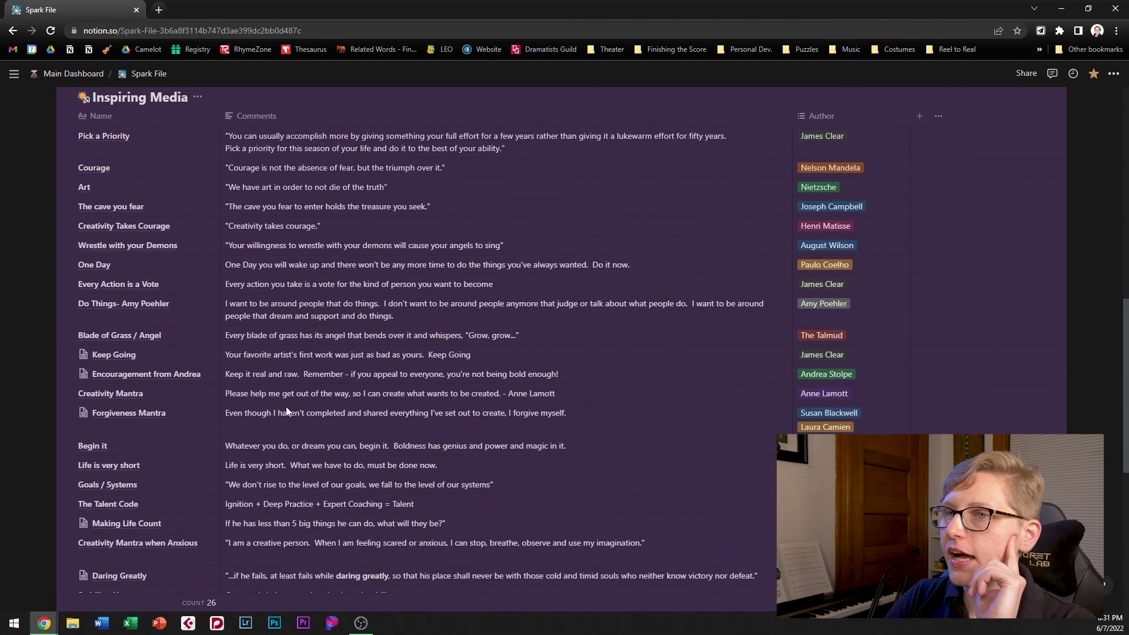
mouse_move(285, 420)
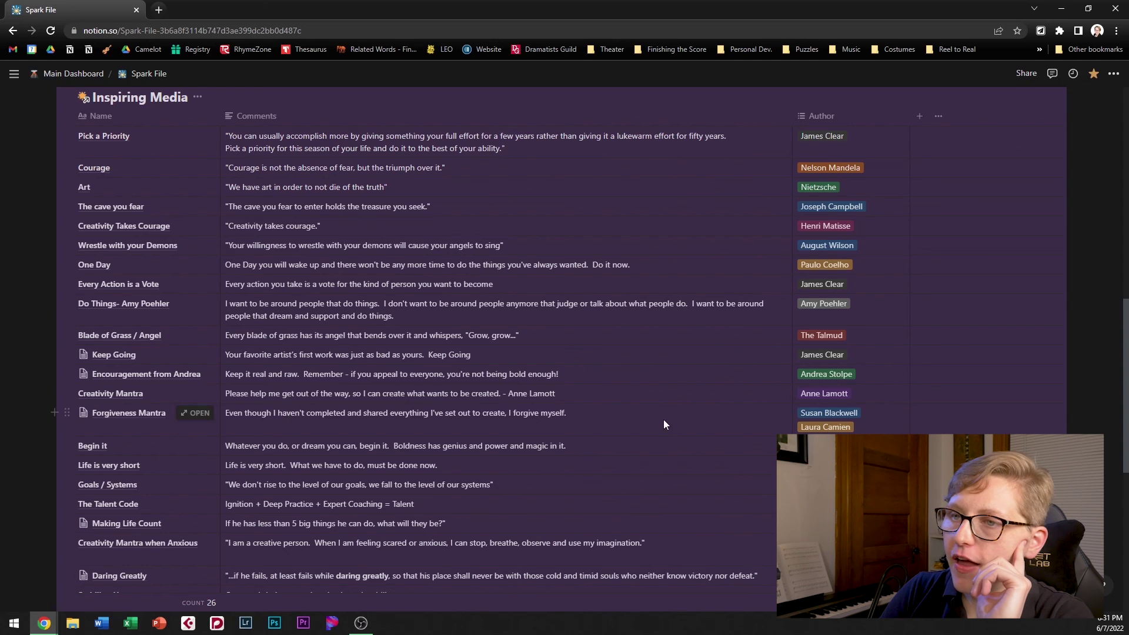